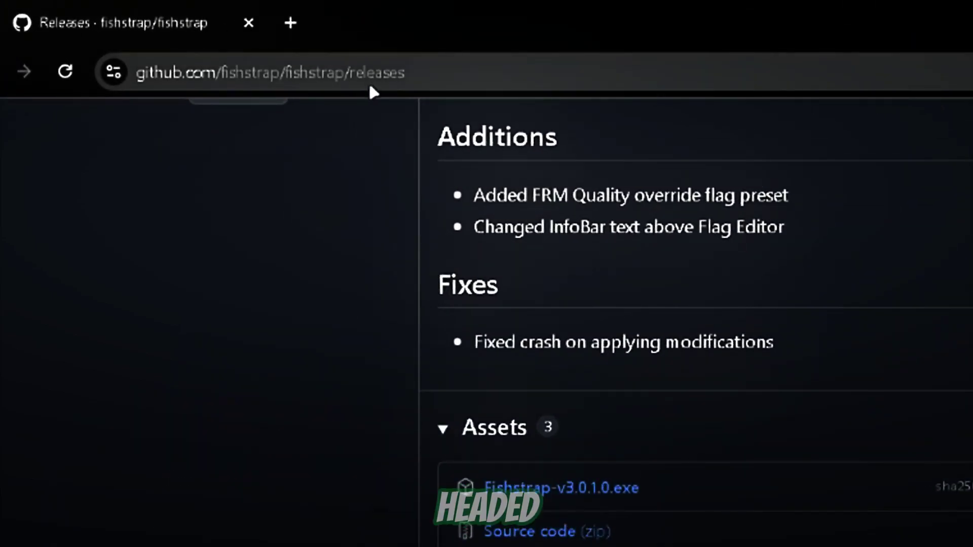
Look over the Fishstrap v3.0.1.0 release notes and downloadable assets on the GitHub releases page
scroll(562, 277, up, 5)
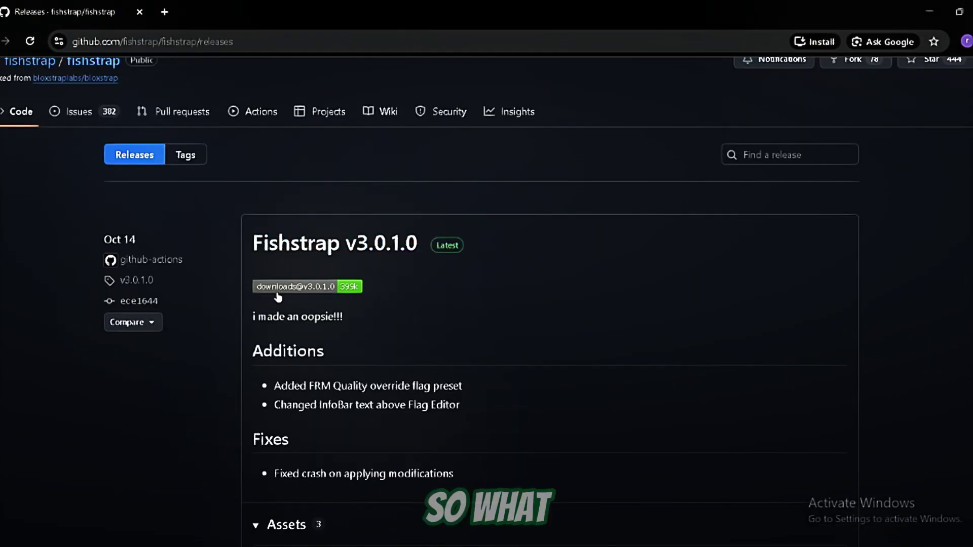
scroll(278, 297, down, 5)
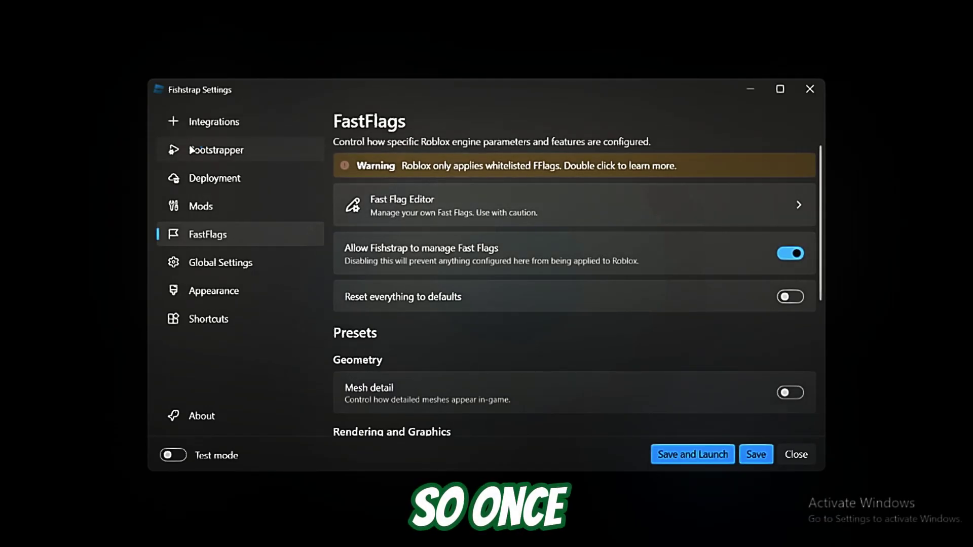
In the Bootstrapper settings, set the Cleaner to delete files after 1 day and enable cleaning of cache and logs
click(192, 150)
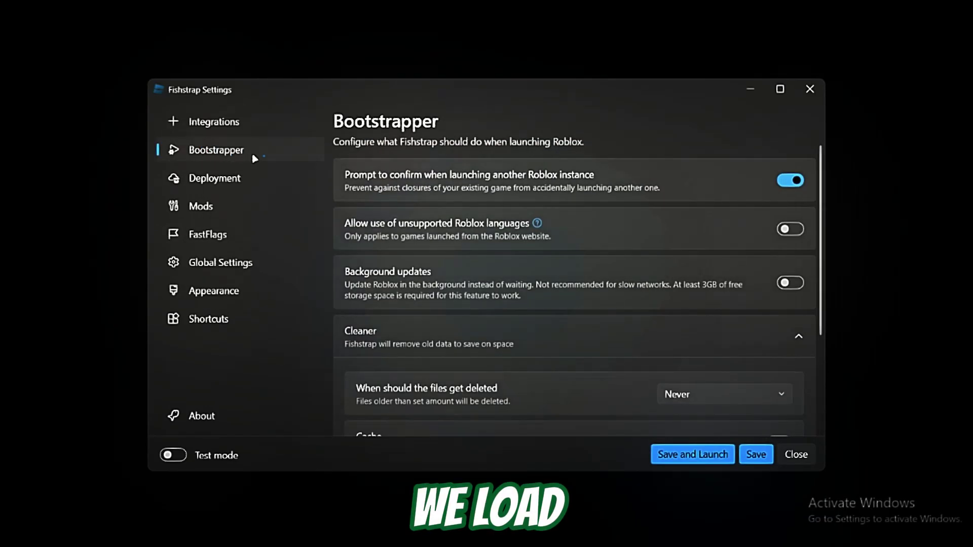
scroll(628, 184, down, 3)
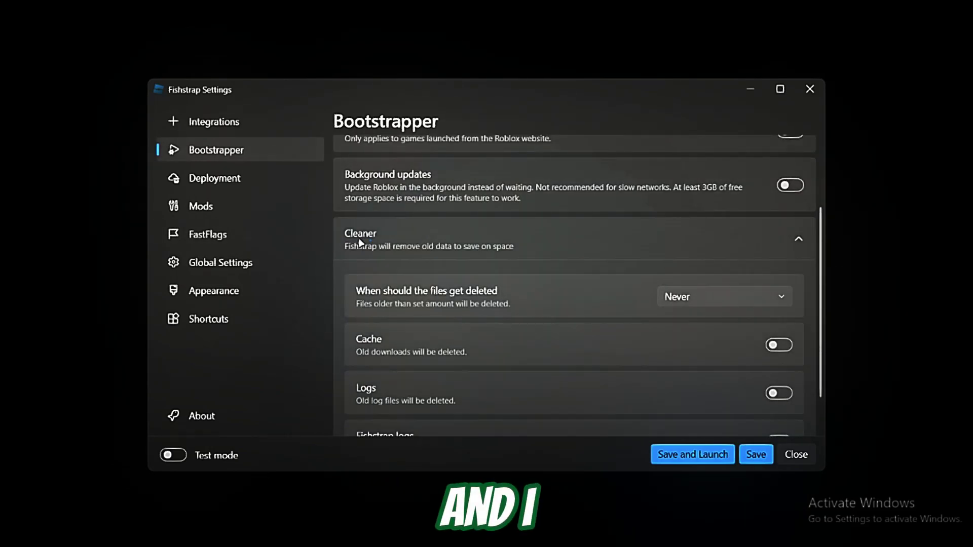
scroll(465, 261, down, 1)
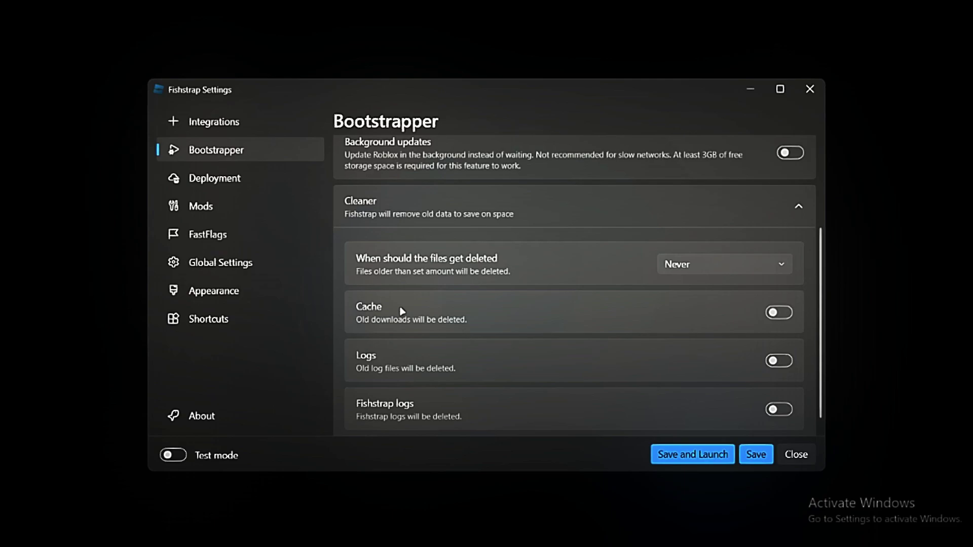
click(709, 272)
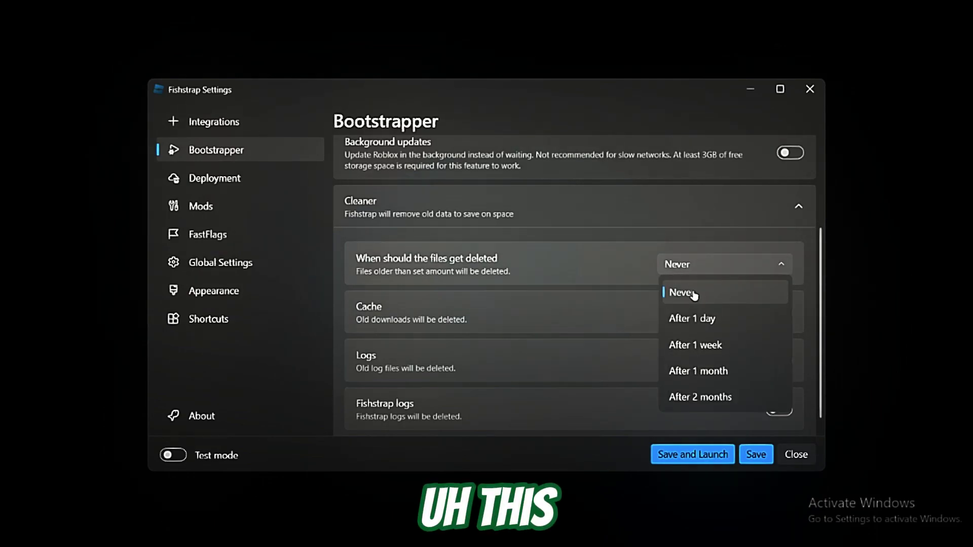
click(702, 318)
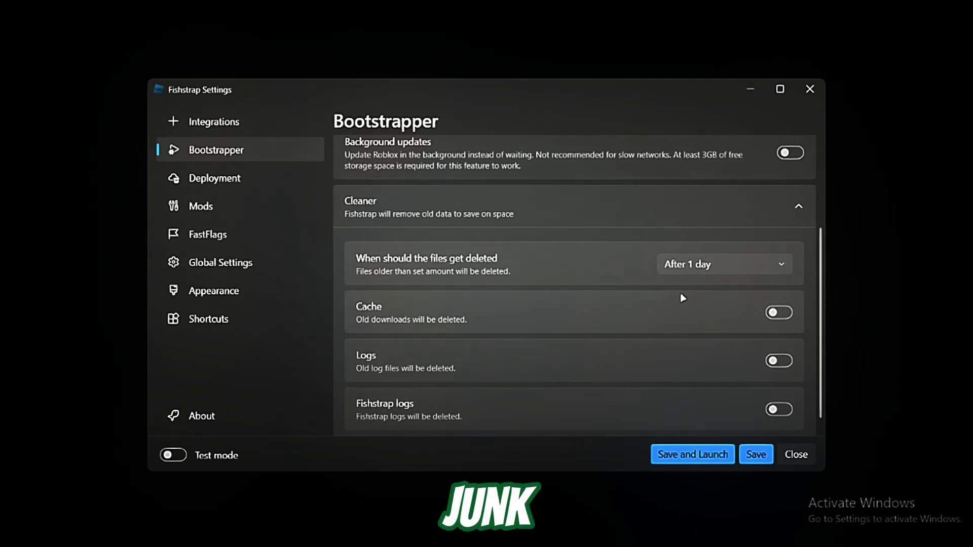
click(703, 268)
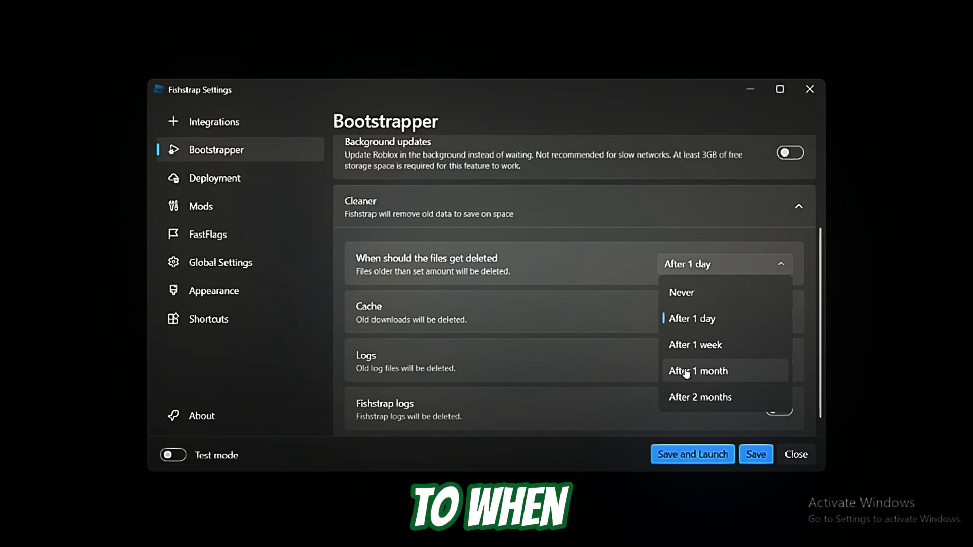
click(612, 277)
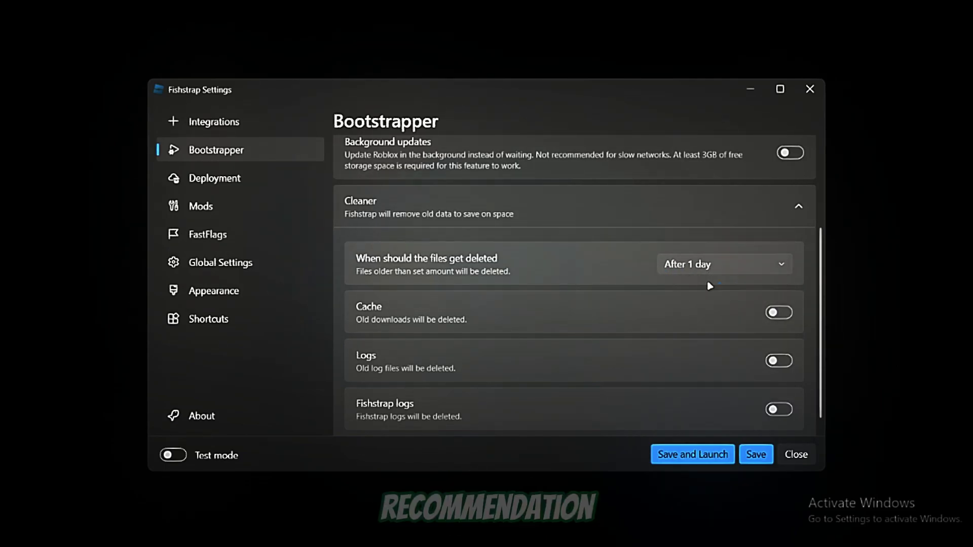
click(779, 313)
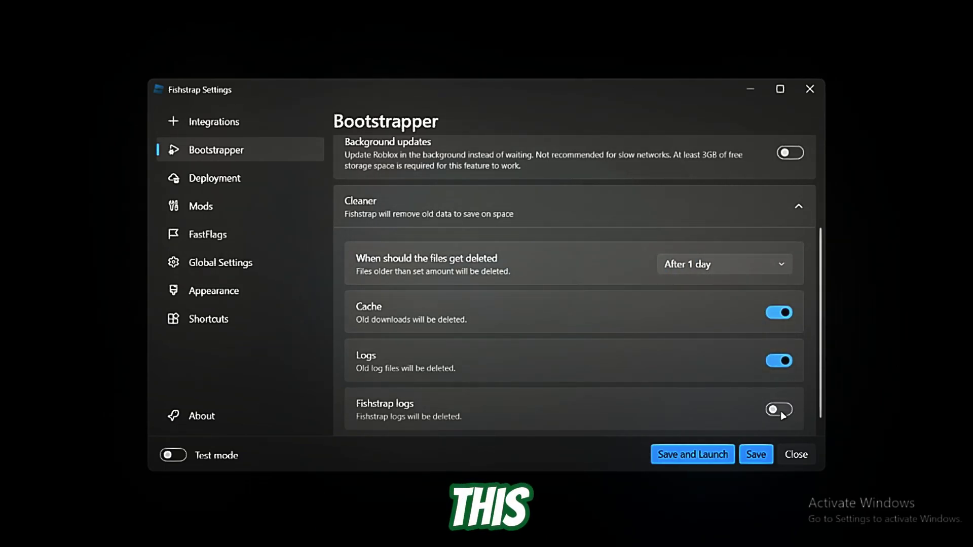
In the FastFlags settings, enable the Mesh detail preset at the lowest quality
click(217, 233)
scroll(394, 327, down, 2)
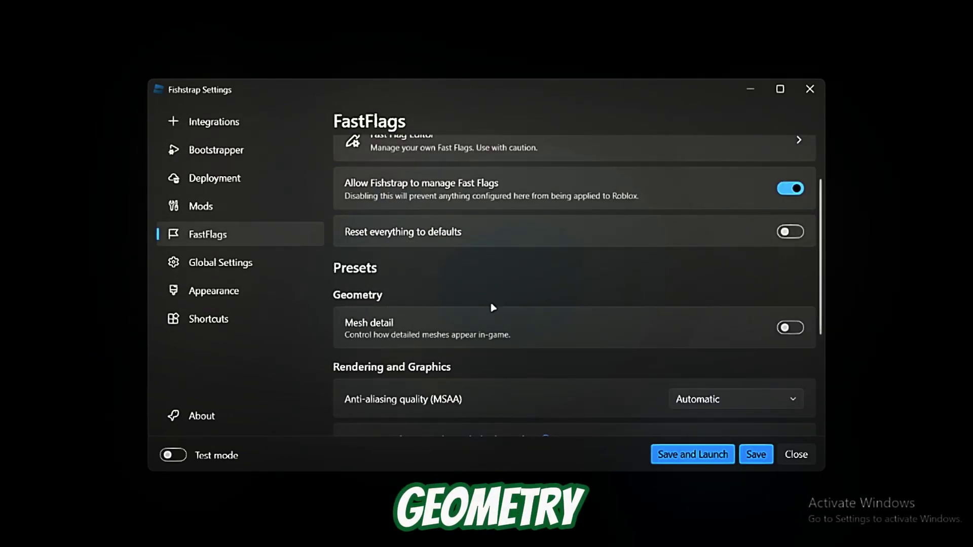
click(790, 327)
scroll(546, 394, down, 2)
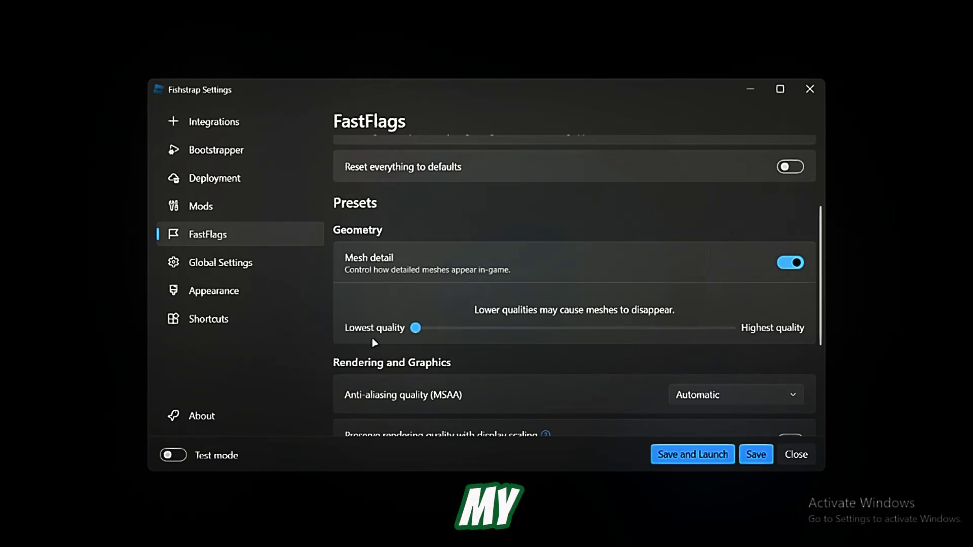
Set the anti-aliasing quality (MSAA) to 1x in the Rendering and Graphics presets
scroll(374, 343, down, 3)
click(735, 232)
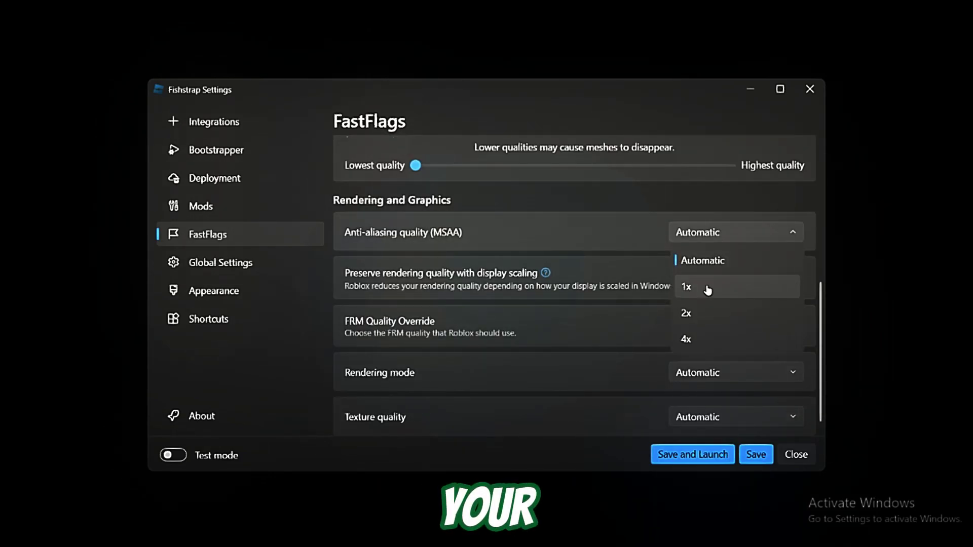
click(708, 290)
scroll(365, 353, down, 1)
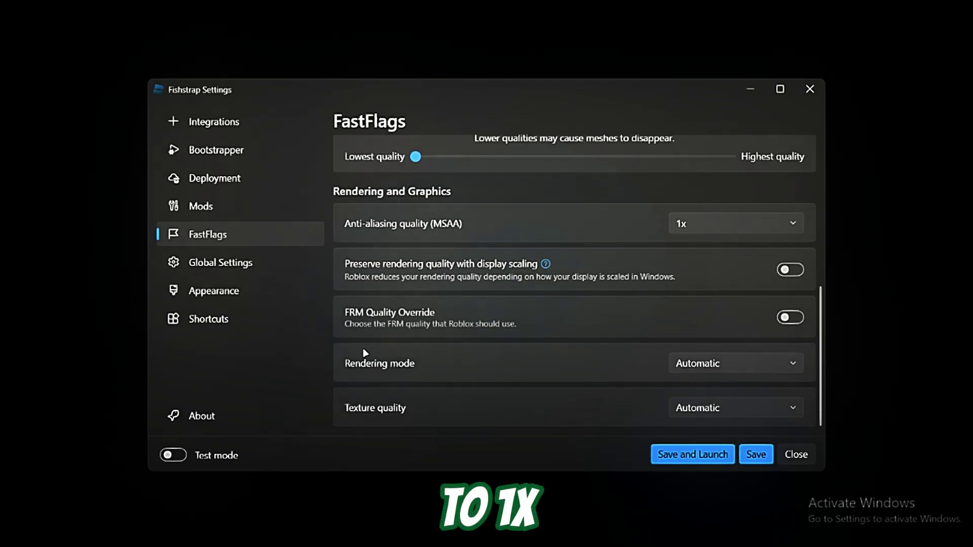
Enable the FRM Quality Override and set its quality level to 4
click(784, 318)
click(578, 344)
scroll(581, 342, down, 1)
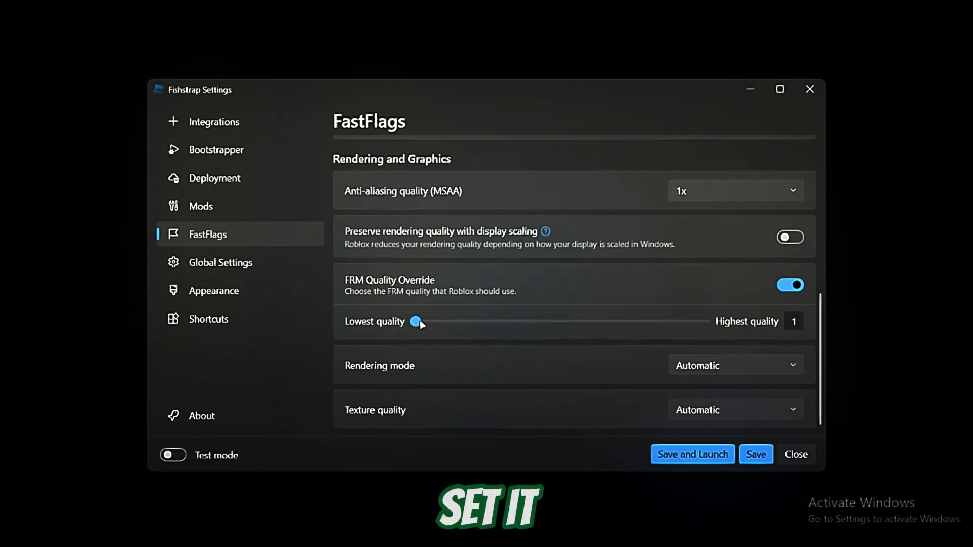
drag(487, 321, 458, 320)
Examine the available rendering mode options in the Rendering and Graphics presets
click(670, 365)
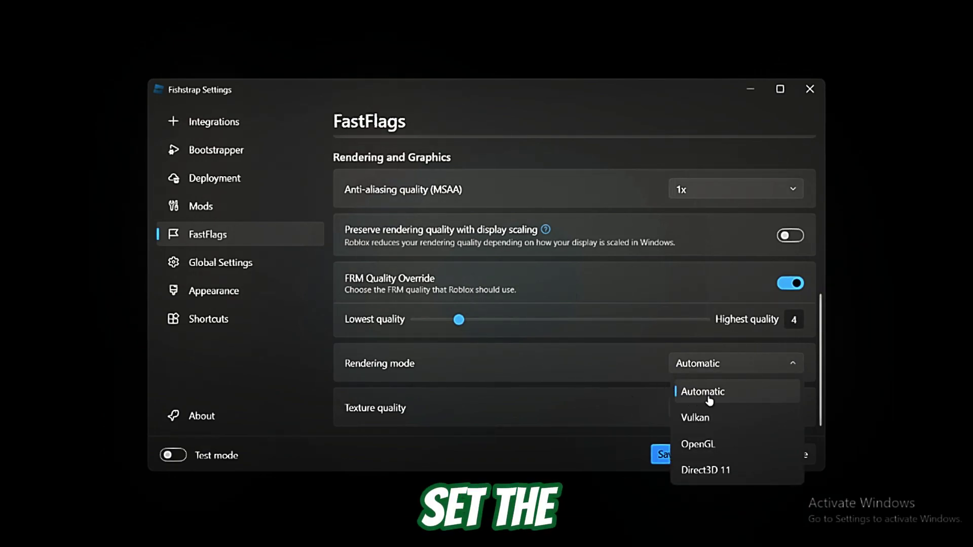
click(537, 357)
click(667, 362)
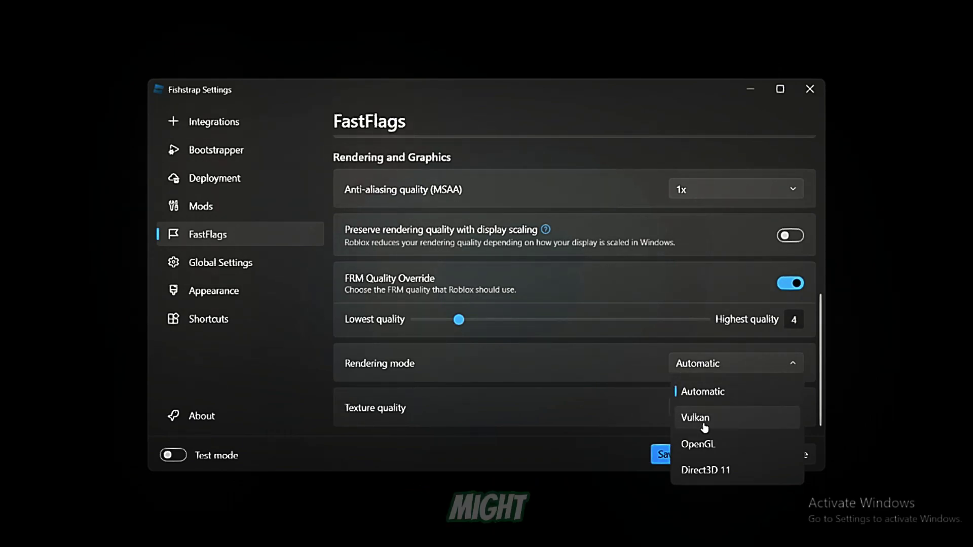
click(609, 367)
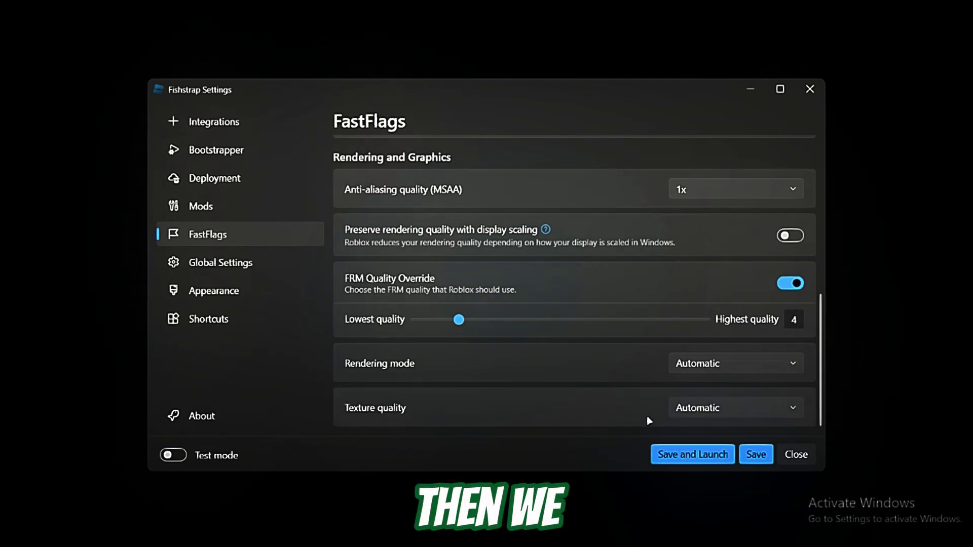
Set the texture quality to Level 1 in the FastFlags presets
click(682, 415)
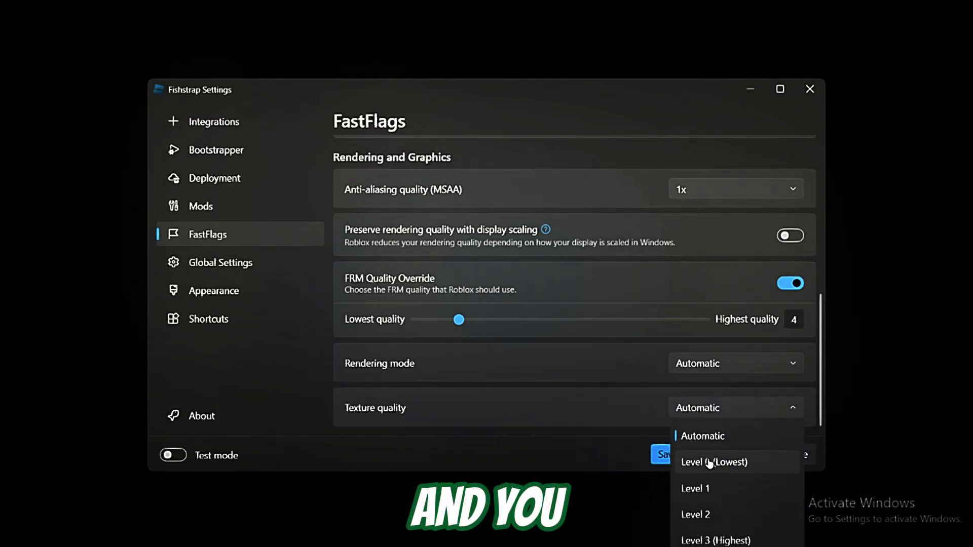
click(711, 462)
click(712, 408)
click(711, 490)
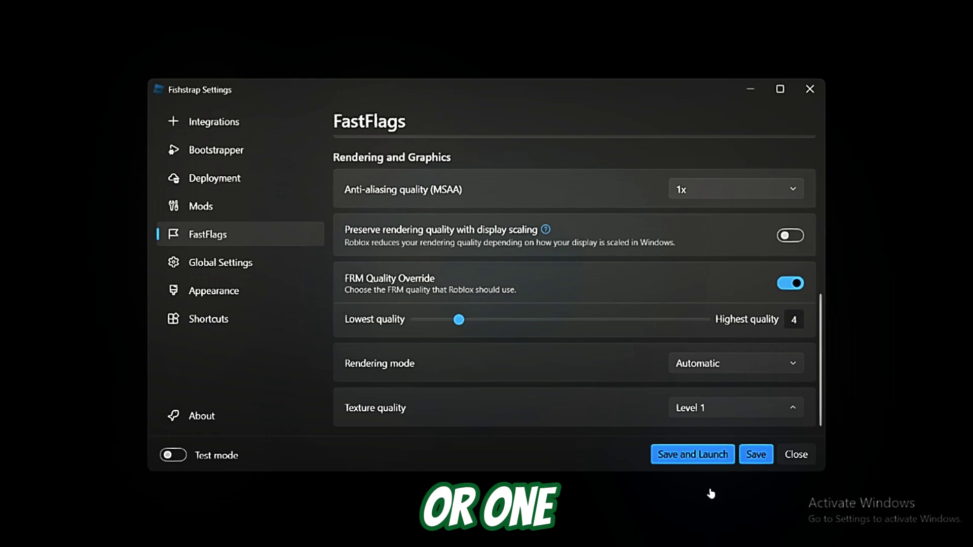
In the Global Settings, lower the graphics quality to 1
click(265, 269)
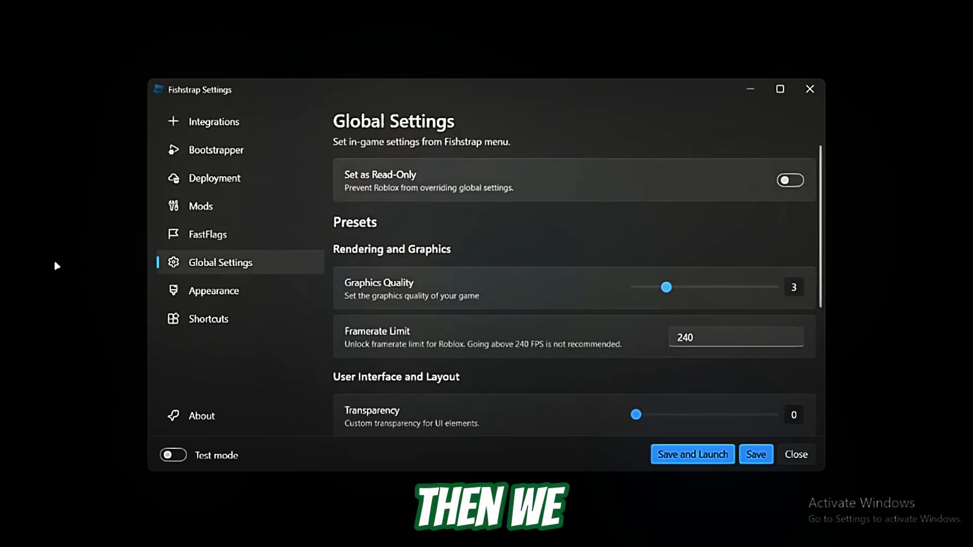
scroll(678, 245, down, 3)
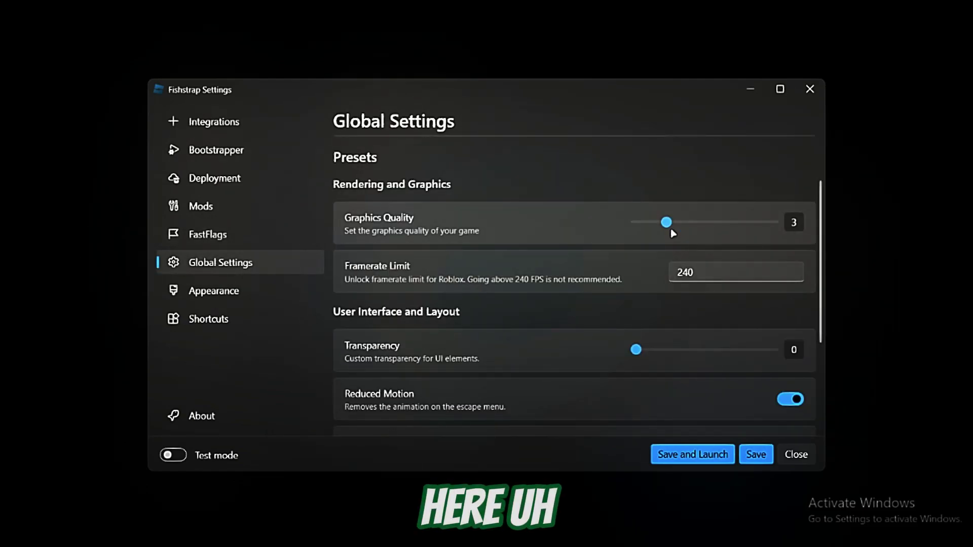
mouse_move(668, 222)
mouse_down()
mouse_move(637, 223)
mouse_move(667, 229)
mouse_up()
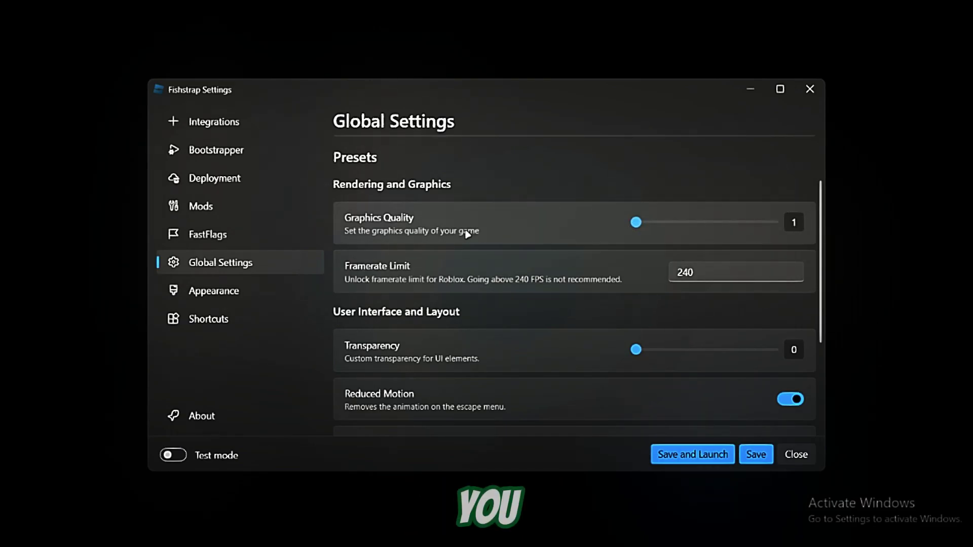
Check the framerate limit, and try a different UI transparency before returning it to 0
scroll(682, 236, down, 3)
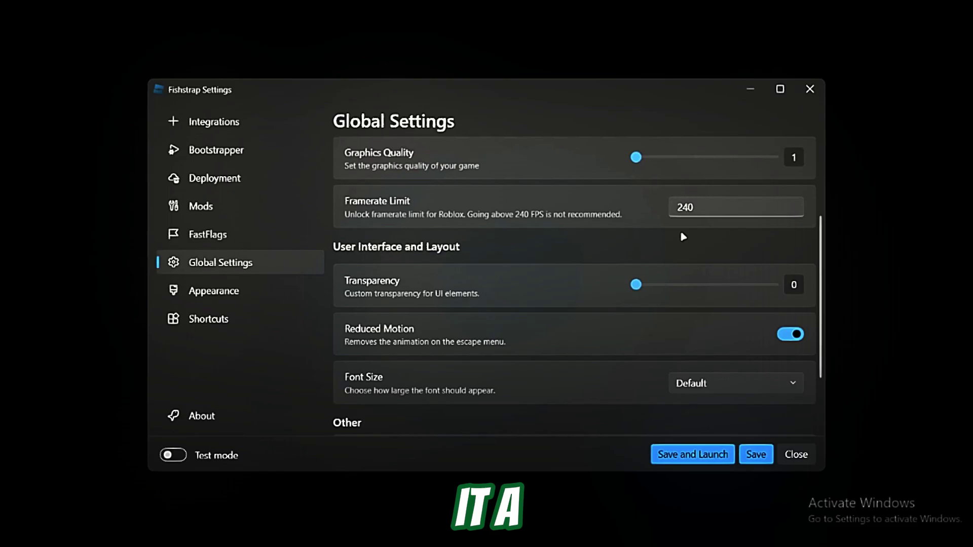
click(685, 201)
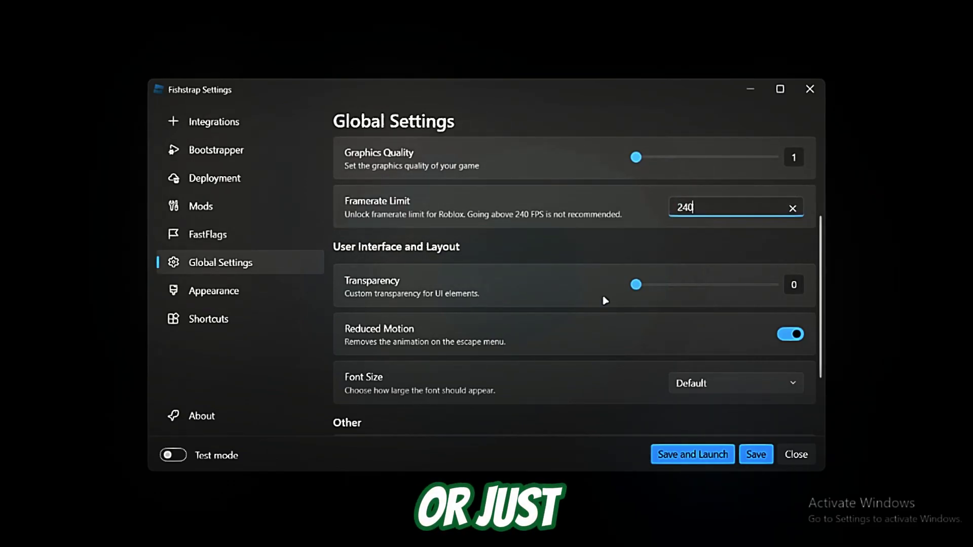
scroll(714, 213, down, 3)
click(707, 220)
drag(624, 217, 408, 230)
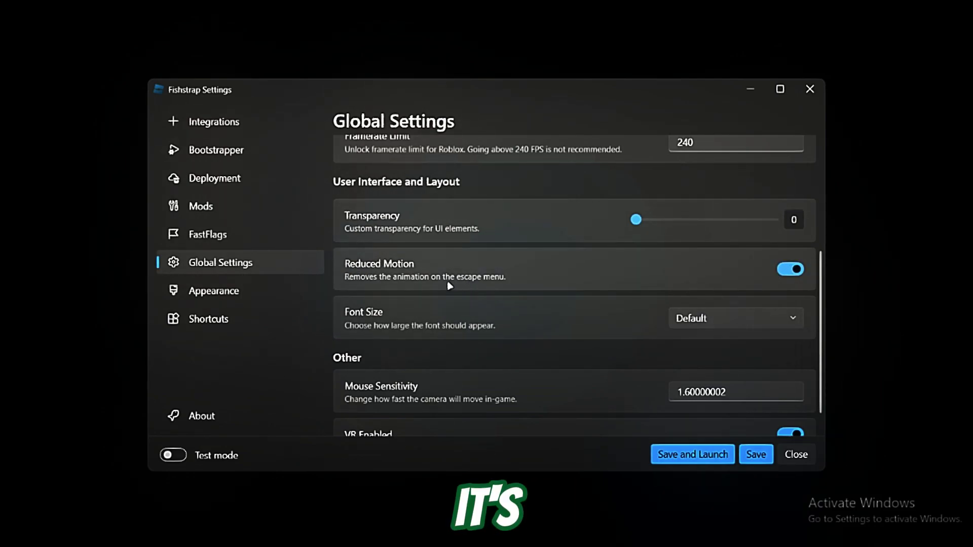
Set the in-game font size to 4x in the User Interface and Layout settings
click(693, 318)
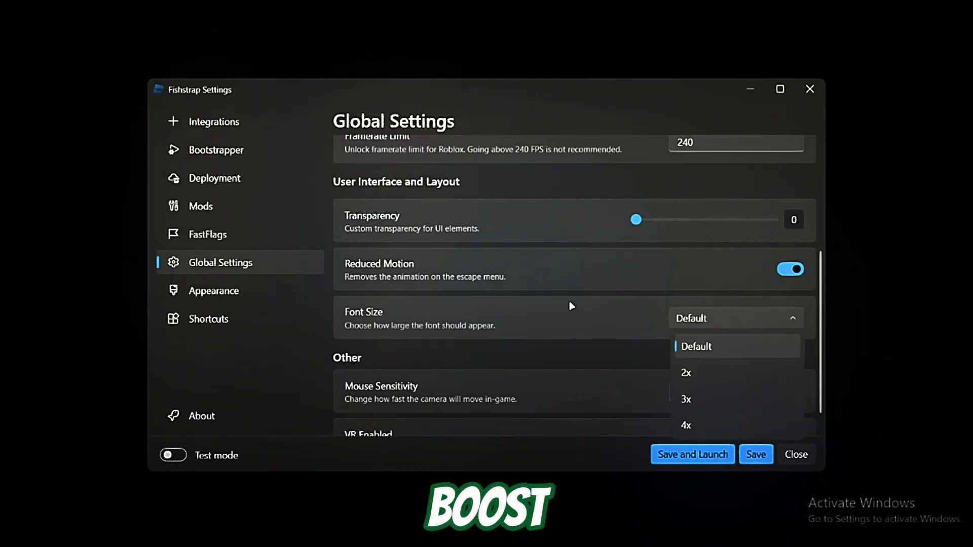
click(730, 421)
click(736, 318)
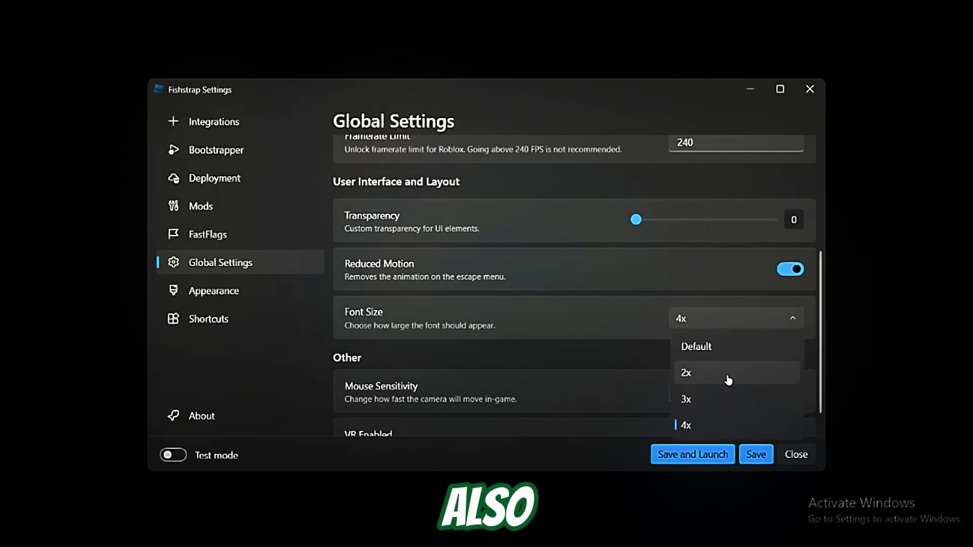
click(687, 318)
Disable the VR Enabled option and save the Fishstrap settings
scroll(589, 364, down, 1)
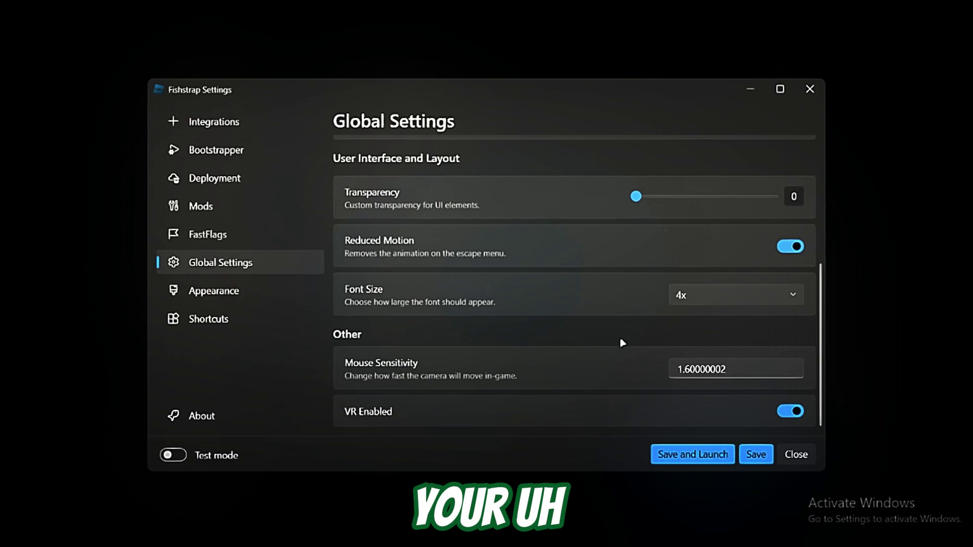
click(793, 413)
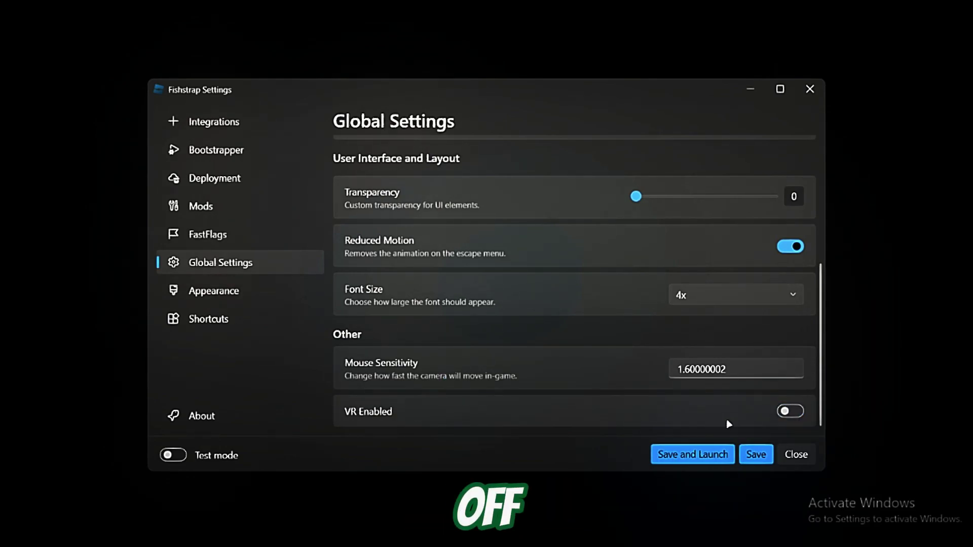
scroll(648, 405, up, 3)
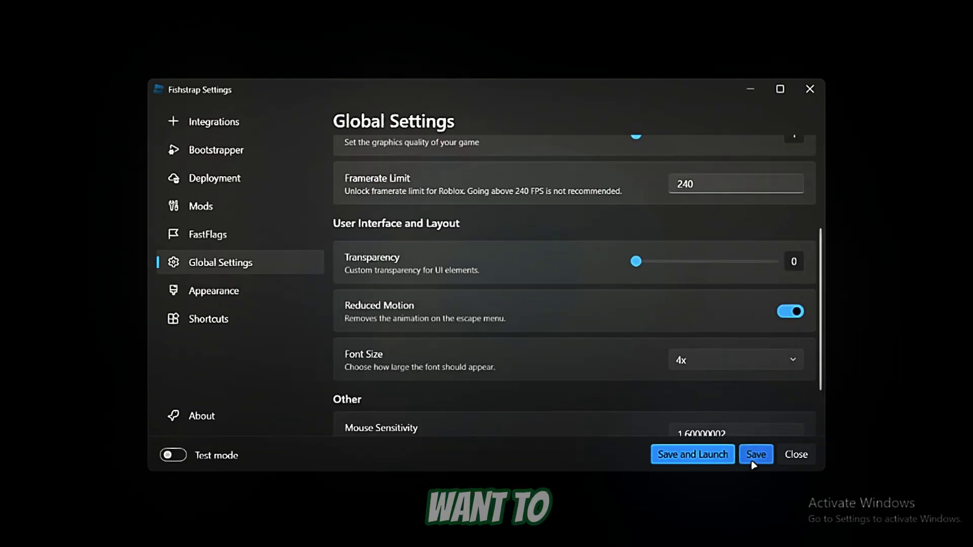
click(755, 454)
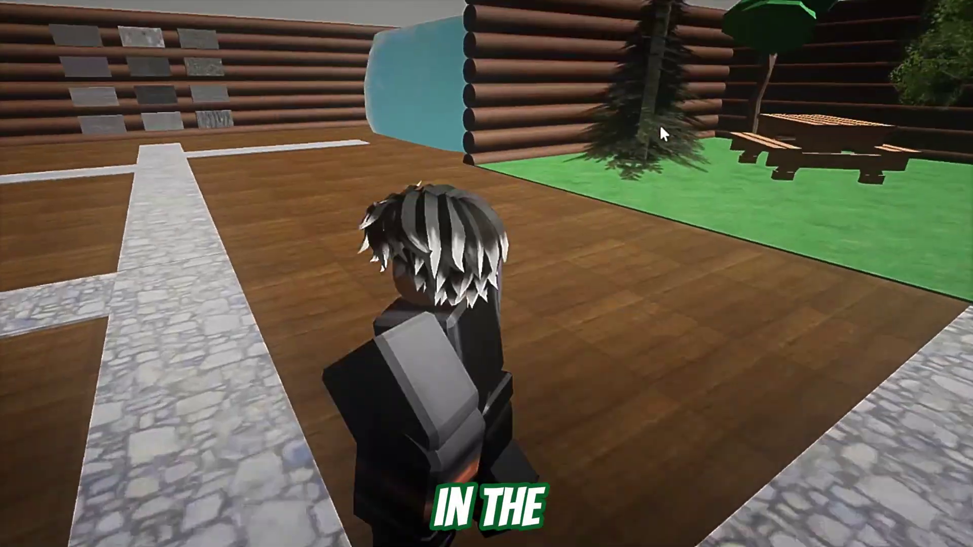
key(w)
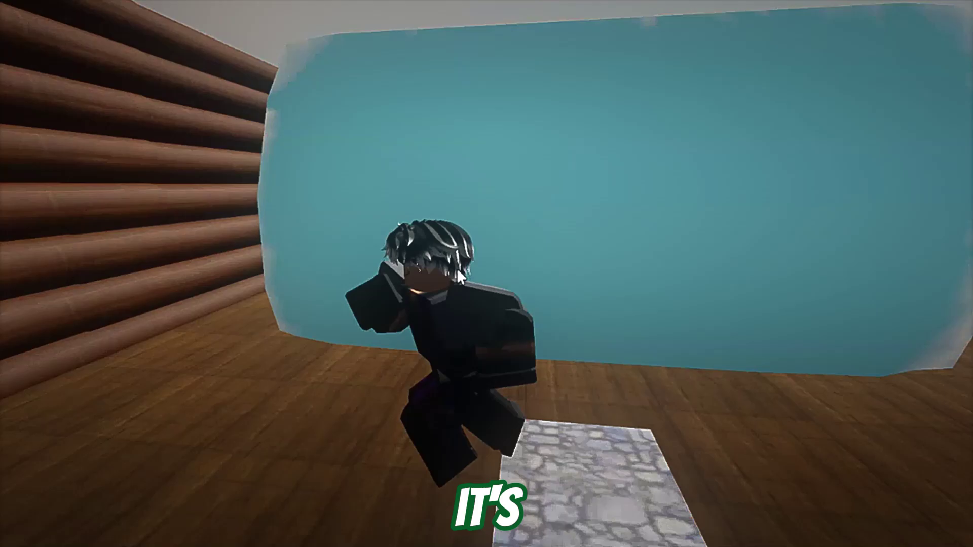
key(w)
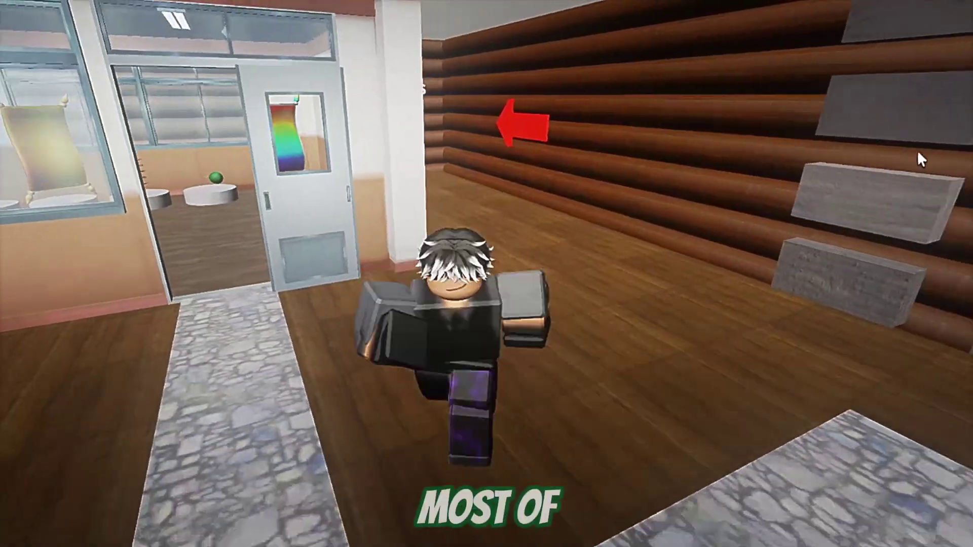
key(w)
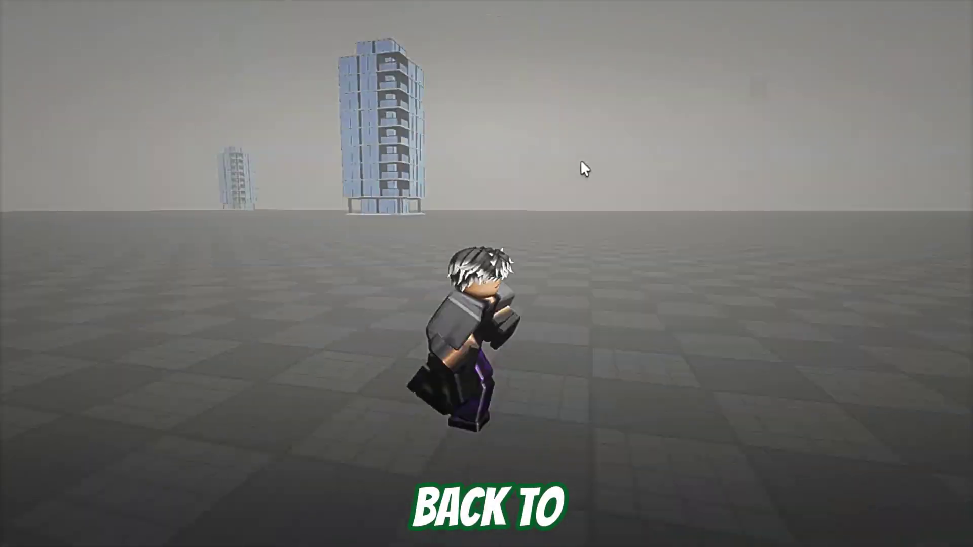
key(w)
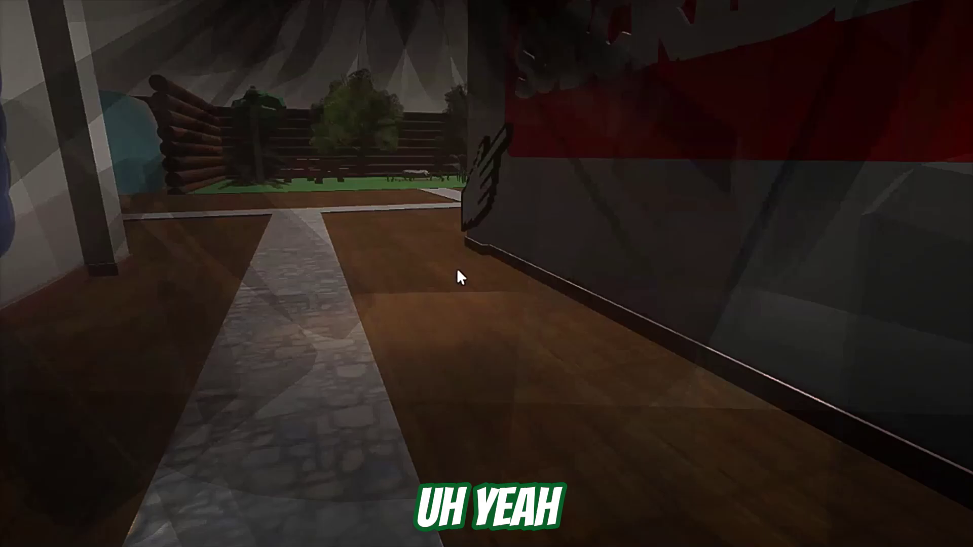